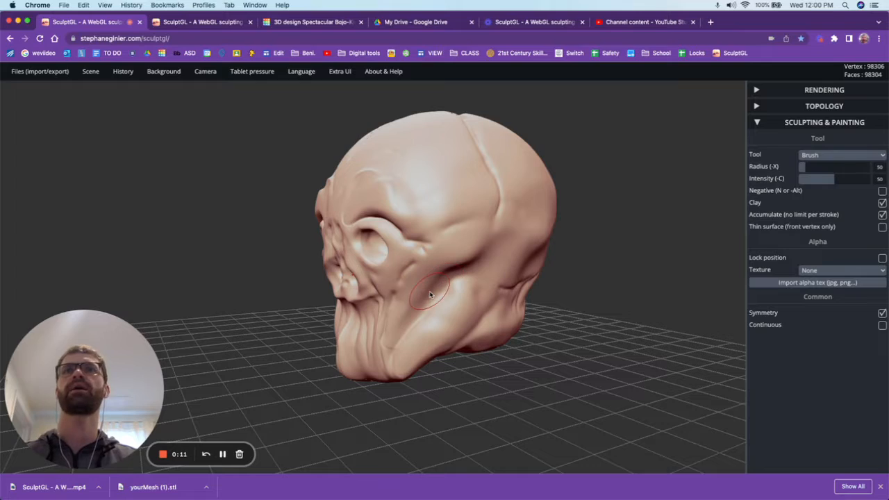
Examine the finished skull and the rough head sculpt in the two open SculptGL tabs.
right_click_drag(426, 306, 388, 311)
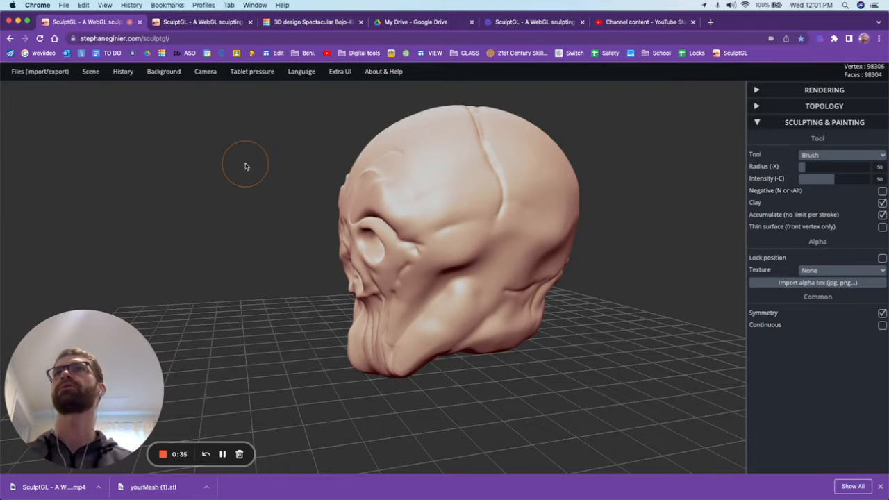
left_click(201, 23)
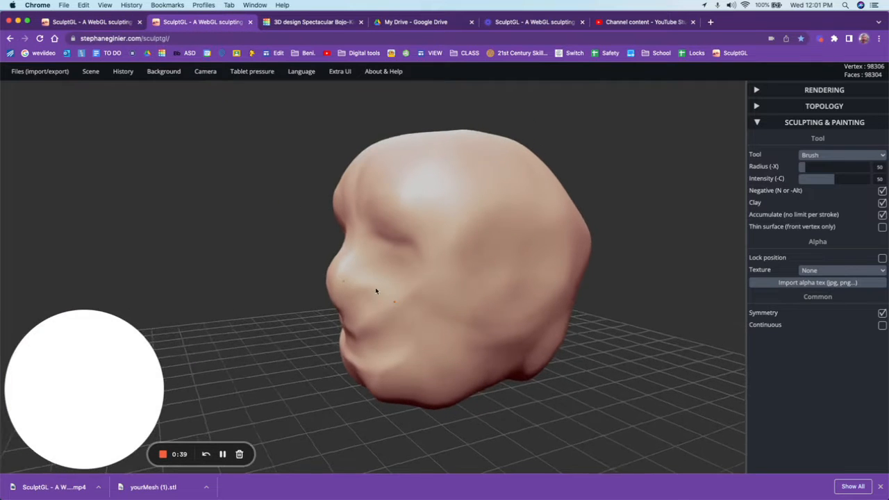
mouse_move(375, 291)
right_mouse_down()
mouse_move(331, 293)
mouse_move(440, 294)
mouse_move(416, 301)
mouse_move(298, 285)
mouse_move(448, 289)
mouse_move(440, 296)
mouse_move(436, 288)
right_mouse_up()
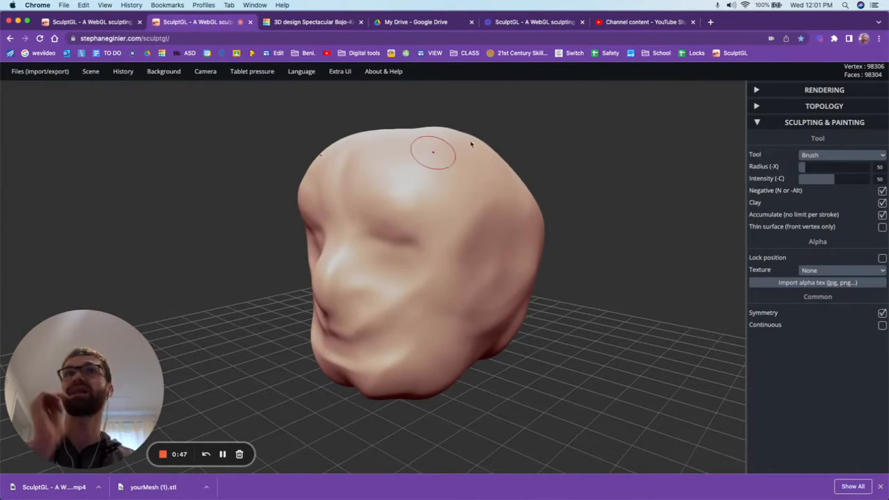
Open a fresh SculptGL sphere in a new browser tab placed beside the two existing sculpts.
left_click(710, 22)
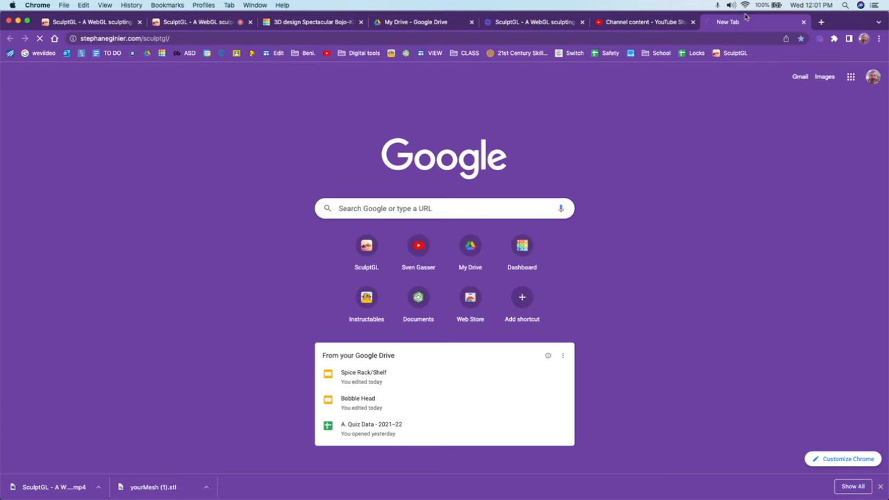
left_click_drag(745, 16, 310, 19)
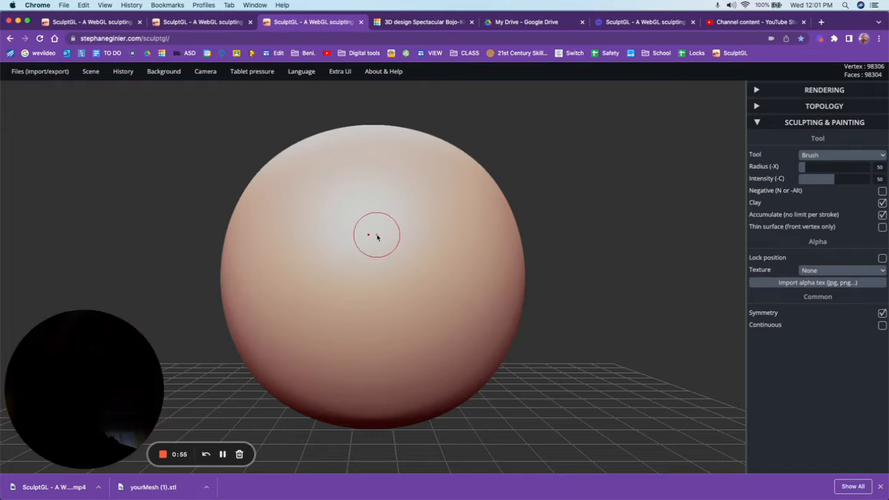
mouse_move(426, 254)
right_mouse_down()
mouse_move(379, 249)
mouse_move(331, 273)
mouse_move(353, 243)
mouse_move(386, 259)
mouse_move(511, 226)
right_mouse_up()
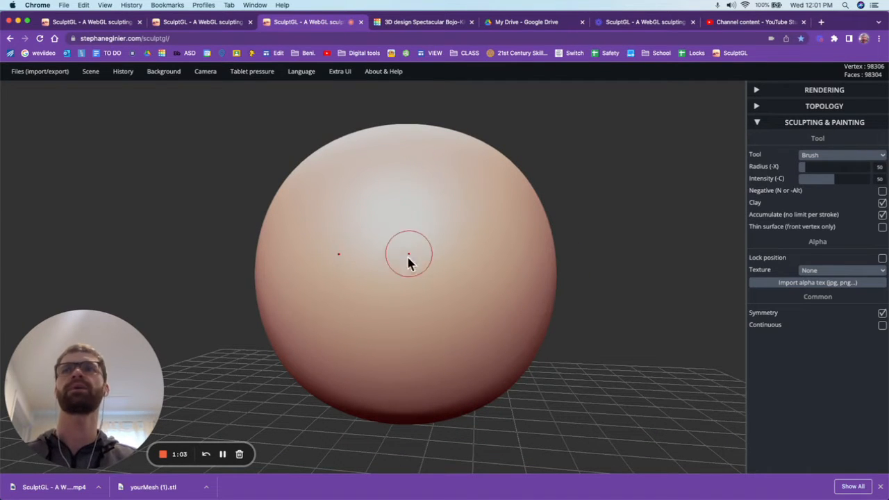
Using the Move tool with symmetry on, pull the lower front of the sphere downward to begin the jaw.
left_click(819, 155)
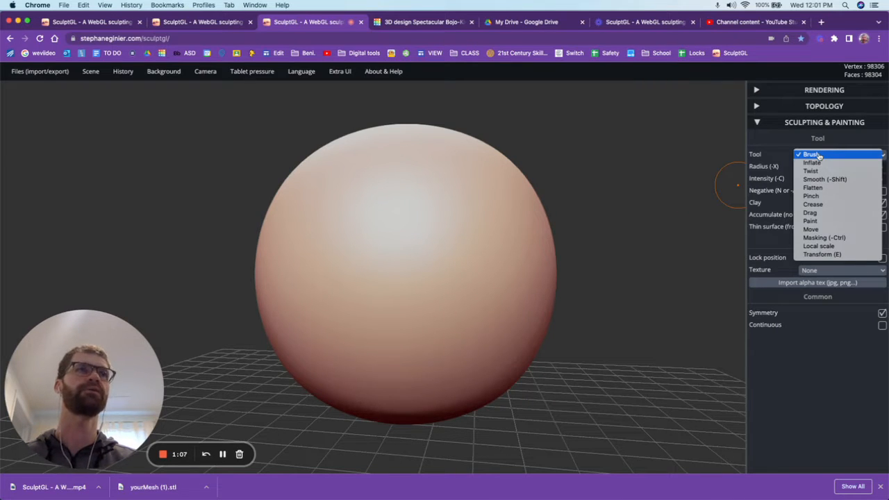
left_click(818, 232)
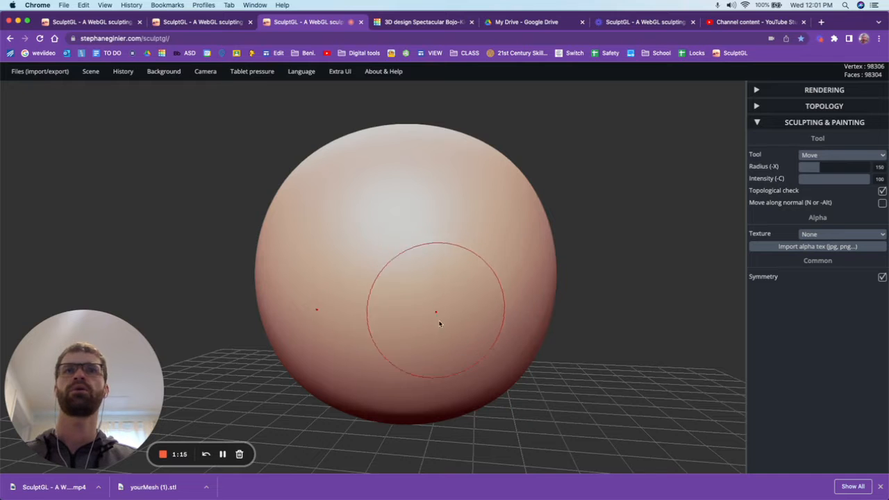
right_click_drag(449, 337, 359, 347)
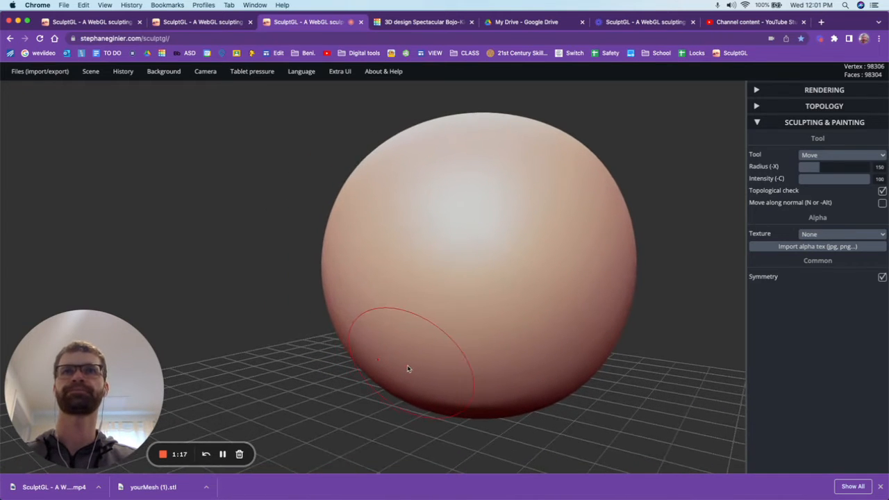
left_click_drag(429, 361, 418, 372)
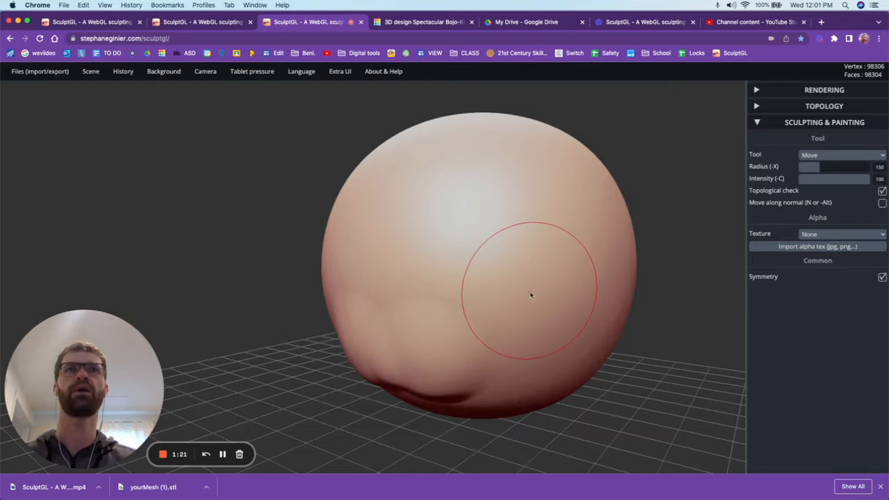
right_click_drag(472, 347, 446, 354)
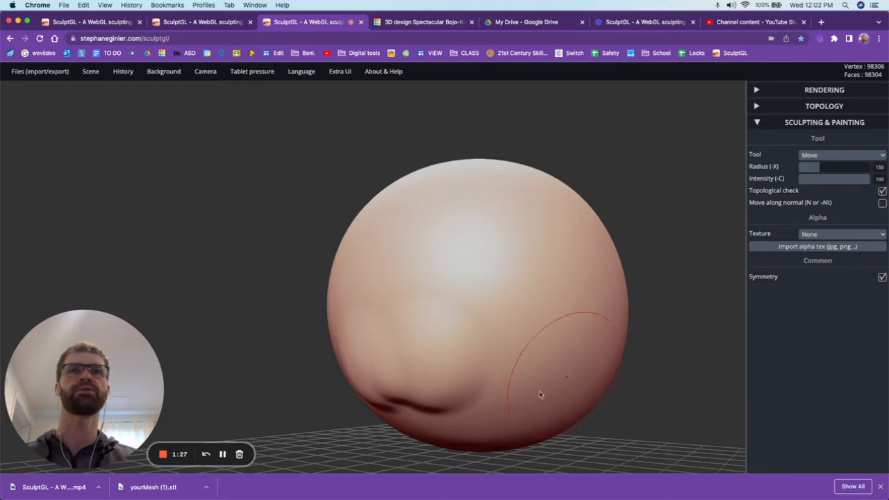
mouse_move(448, 427)
left_mouse_down()
mouse_move(441, 432)
mouse_move(467, 417)
mouse_move(417, 434)
mouse_move(420, 409)
left_mouse_up()
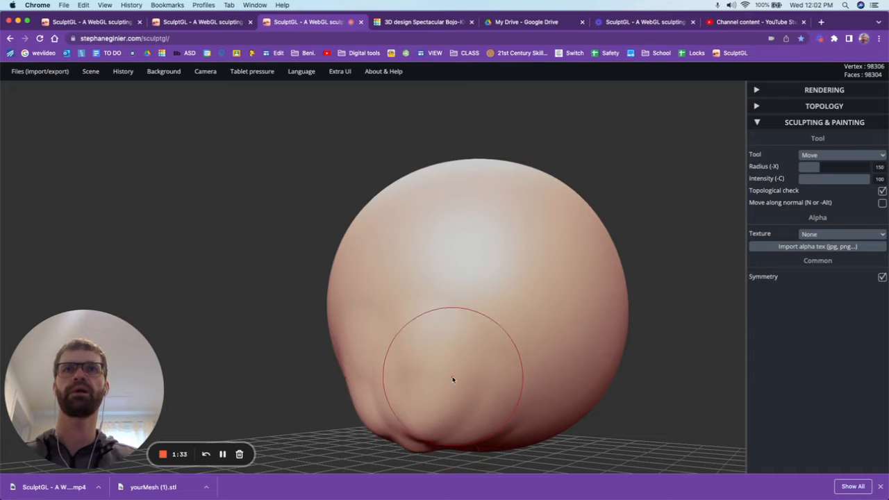
left_click_drag(453, 377, 456, 386)
mouse_move(472, 402)
right_mouse_down()
mouse_move(484, 387)
mouse_move(433, 405)
mouse_move(422, 395)
mouse_move(460, 419)
right_mouse_up()
Pull the chin outward and shape the jawline along the lower side of the sphere.
scroll(463, 420, "up", 5)
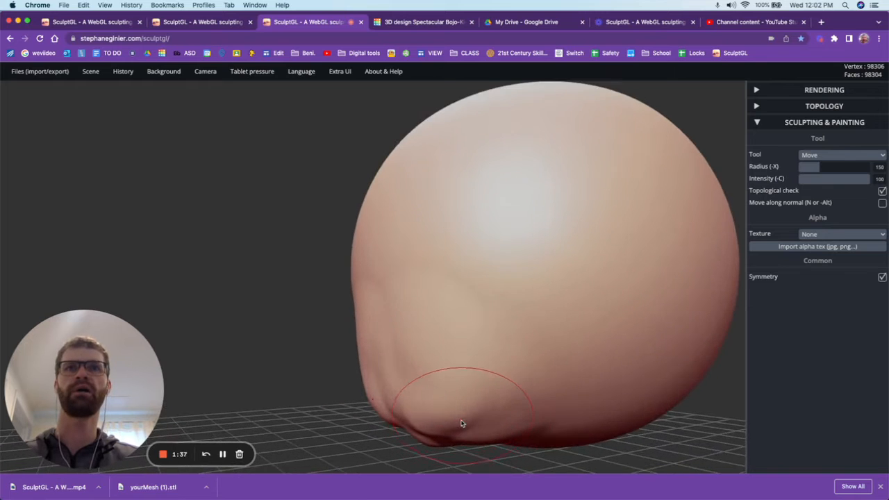
mouse_move(465, 425)
left_mouse_down()
mouse_move(465, 452)
mouse_move(391, 446)
left_mouse_up()
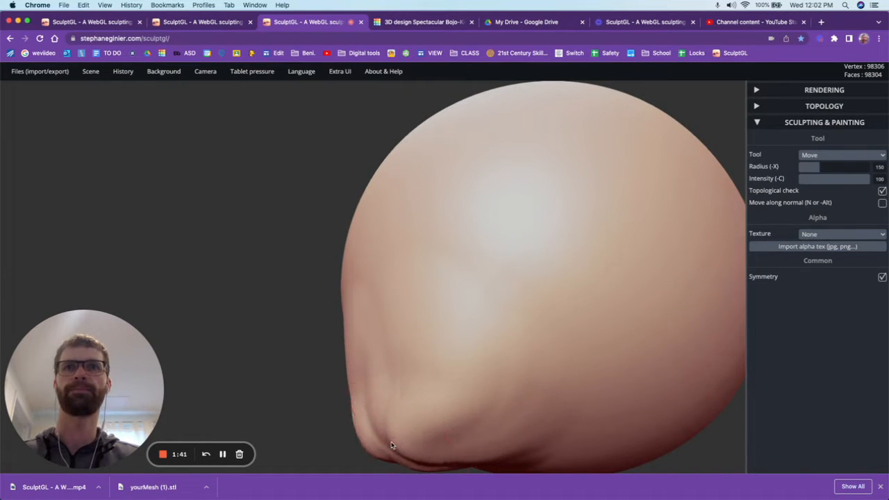
right_click_drag(393, 433, 443, 447)
left_click(376, 440)
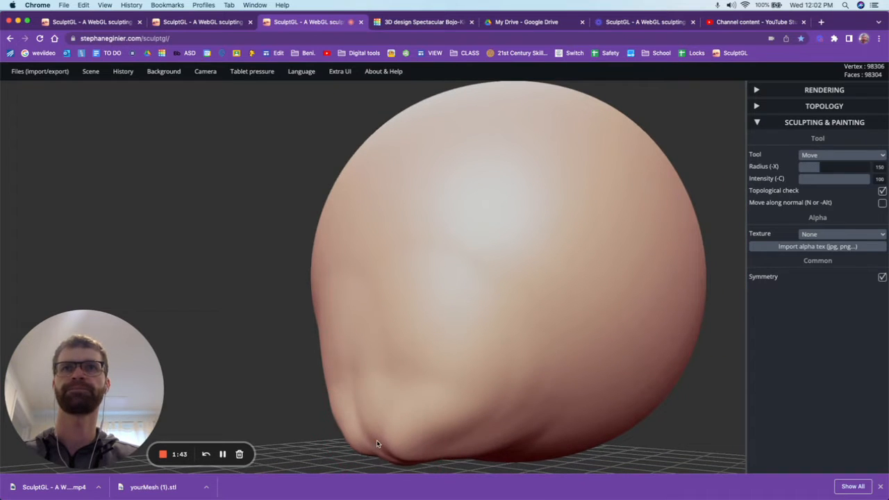
mouse_move(455, 431)
left_mouse_down()
mouse_move(459, 442)
mouse_move(488, 432)
left_mouse_up()
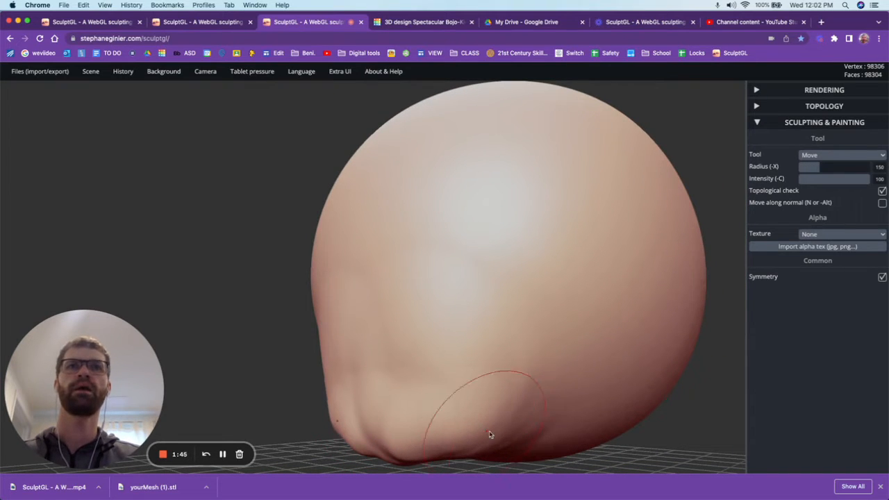
left_click_drag(544, 428, 541, 442)
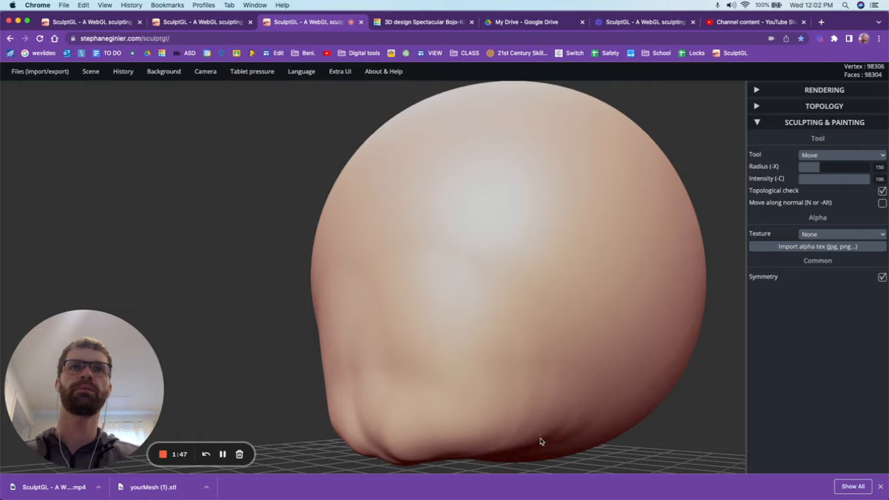
Reshape the underside of the jaw and push the chin further forward.
right_click_drag(517, 446, 475, 359)
scroll(474, 348, "down", 5)
scroll(474, 356, "up", 3)
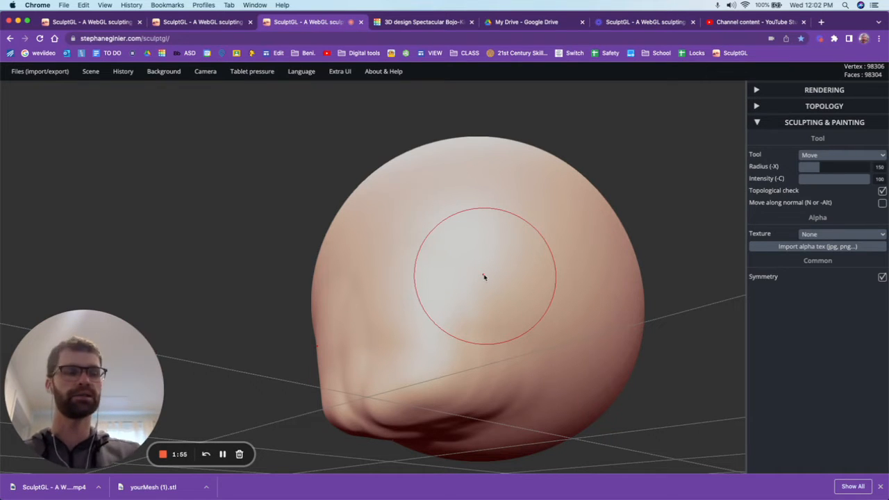
mouse_move(488, 252)
right_mouse_down()
mouse_move(461, 274)
mouse_move(418, 284)
mouse_move(549, 308)
mouse_move(549, 284)
mouse_move(526, 249)
mouse_move(485, 243)
mouse_move(469, 378)
right_mouse_up()
mouse_move(470, 379)
left_mouse_down()
mouse_move(434, 426)
mouse_move(407, 416)
mouse_move(458, 419)
mouse_move(424, 440)
mouse_move(369, 428)
mouse_move(357, 409)
mouse_move(382, 402)
left_mouse_up()
right_click_drag(401, 388, 336, 420)
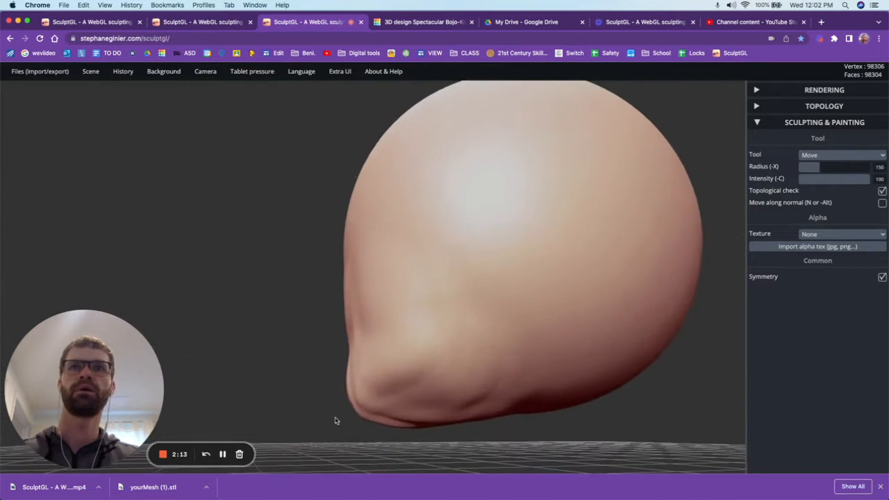
Refine the jaw and cheek, and pull a protruding nose out of the front of the face.
mouse_move(417, 393)
left_mouse_down()
mouse_move(421, 400)
mouse_move(414, 386)
left_mouse_up()
mouse_move(414, 386)
right_mouse_down()
mouse_move(604, 403)
mouse_move(464, 368)
right_mouse_up()
left_click_drag(454, 350, 479, 333)
mouse_move(389, 297)
right_mouse_down()
mouse_move(250, 304)
mouse_move(323, 266)
right_mouse_up()
left_click_drag(357, 236, 343, 254)
mouse_move(368, 254)
right_mouse_down()
mouse_move(403, 269)
mouse_move(404, 290)
right_mouse_up()
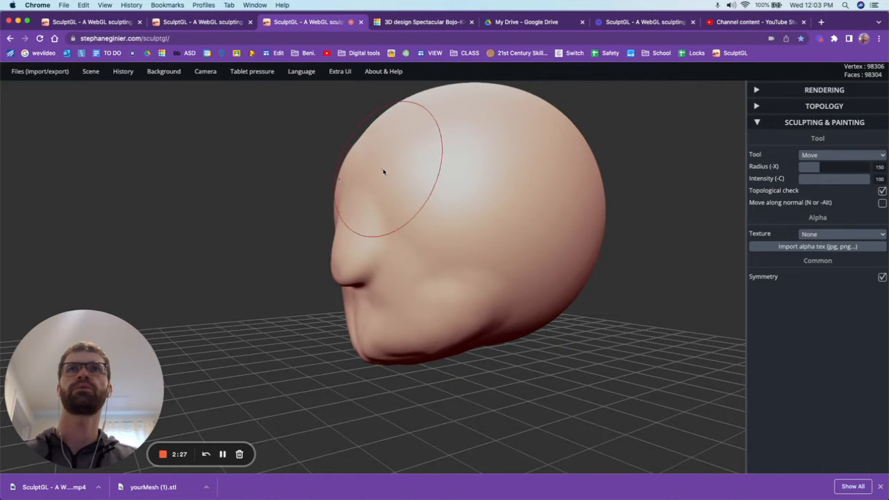
Pull the brow ridge forward above the nose and shape the forehead and temples.
right_click_drag(402, 158, 377, 162)
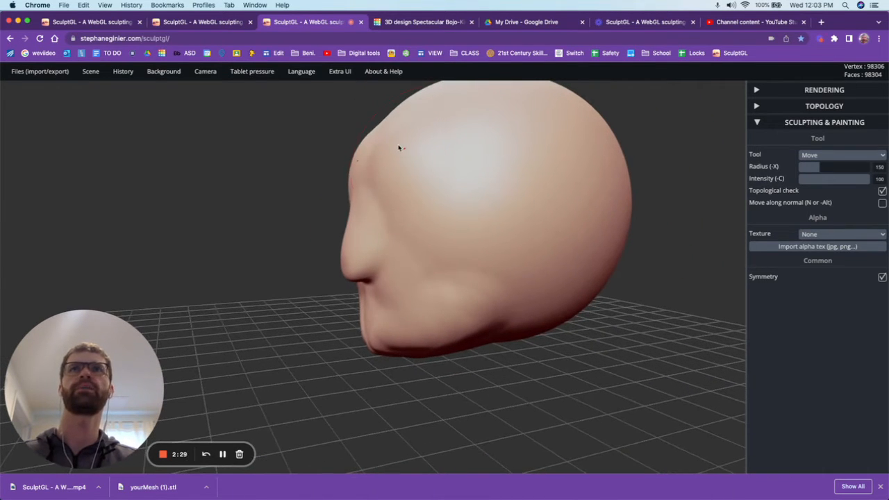
left_click_drag(376, 146, 373, 133)
mouse_move(390, 155)
right_mouse_down()
mouse_move(403, 163)
mouse_move(405, 247)
mouse_move(405, 115)
mouse_move(388, 143)
mouse_move(424, 165)
mouse_move(502, 148)
right_mouse_up()
mouse_move(406, 175)
left_mouse_down()
mouse_move(415, 169)
mouse_move(604, 215)
mouse_move(451, 217)
left_mouse_up()
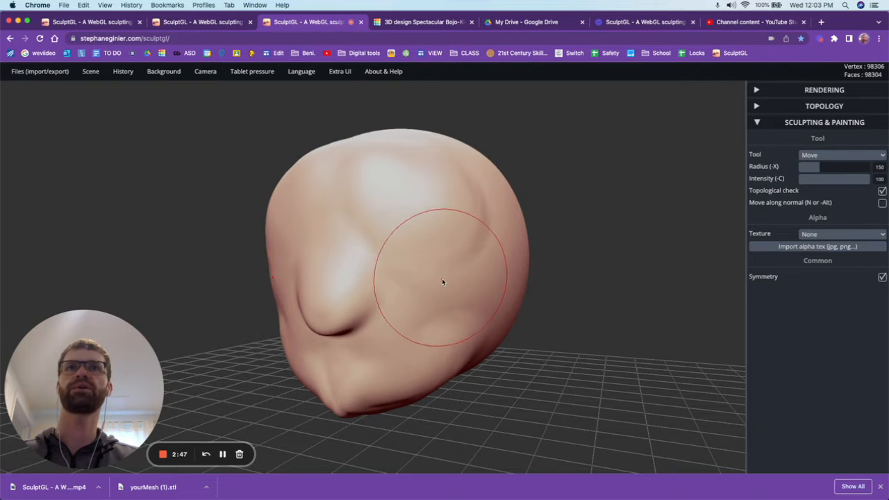
Push the lower back sides of the head inward to narrow the skull behind the jaw.
right_click_drag(442, 279, 298, 308)
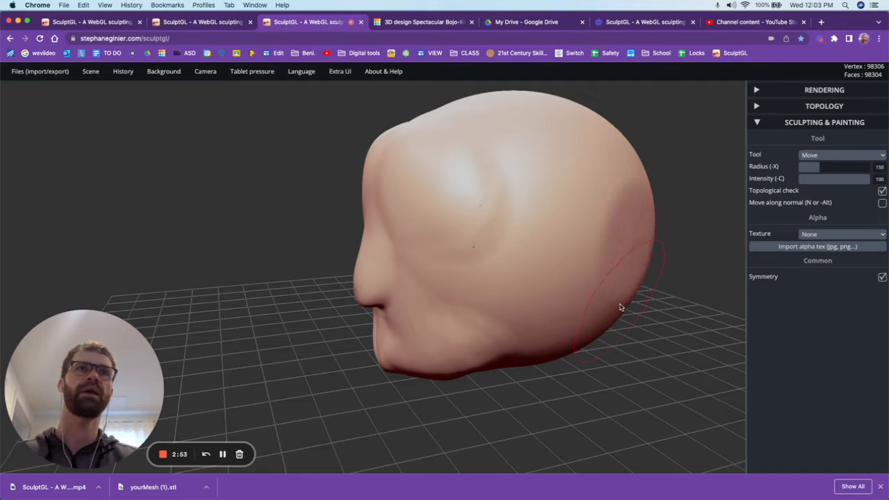
left_click_drag(611, 316, 603, 315)
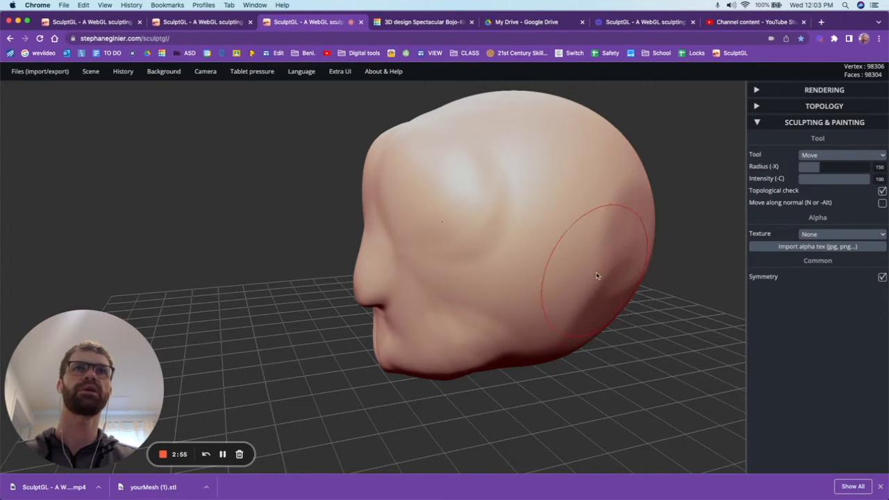
mouse_move(596, 276)
right_mouse_down()
mouse_move(656, 271)
mouse_move(605, 280)
right_mouse_up()
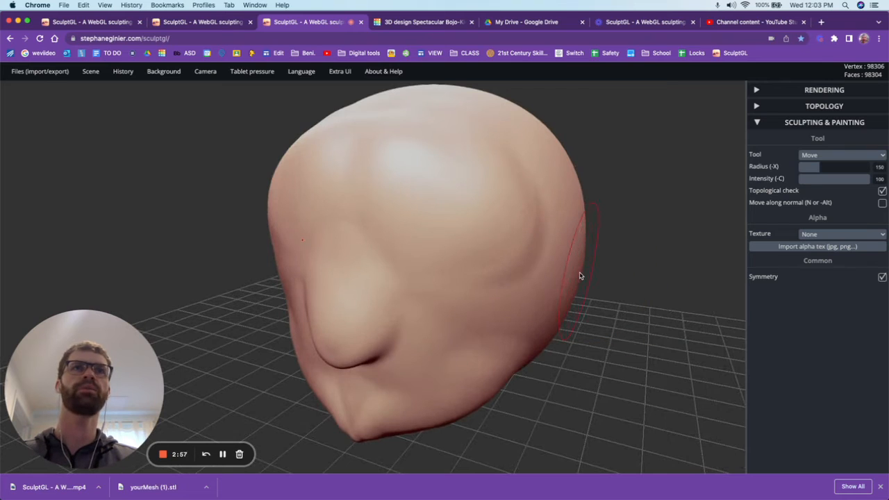
left_click_drag(580, 276, 572, 275)
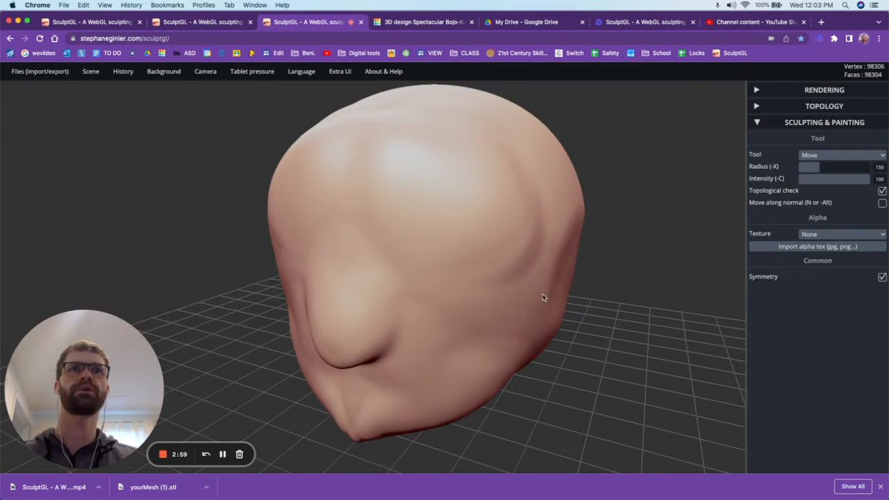
left_click_drag(555, 331, 552, 329)
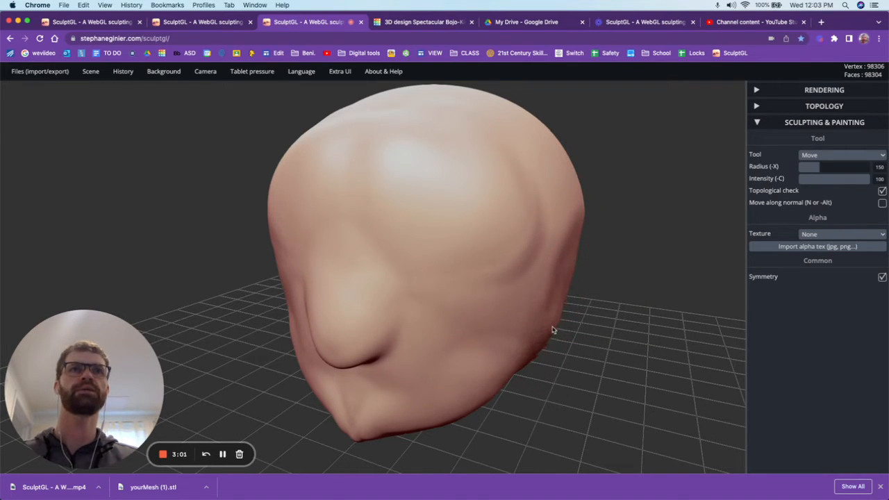
Push in the upper sides of the head to slim the cranium.
scroll(554, 328, "down", 5)
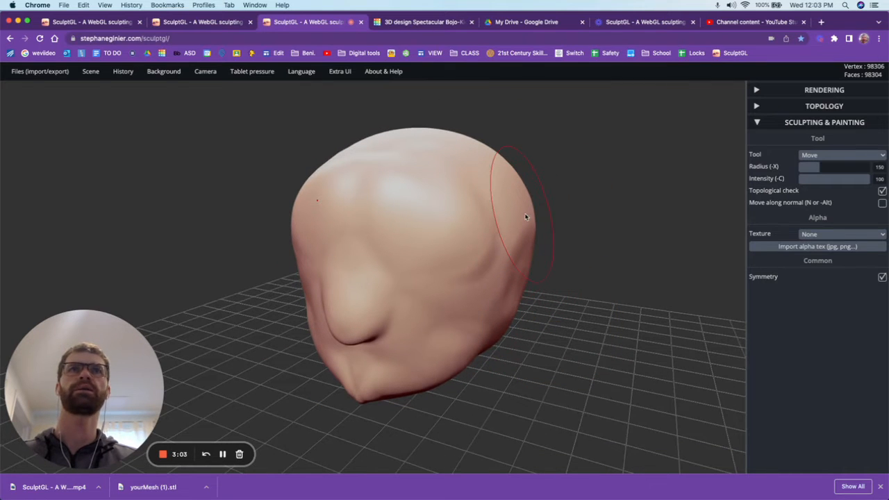
left_click_drag(520, 195, 474, 181)
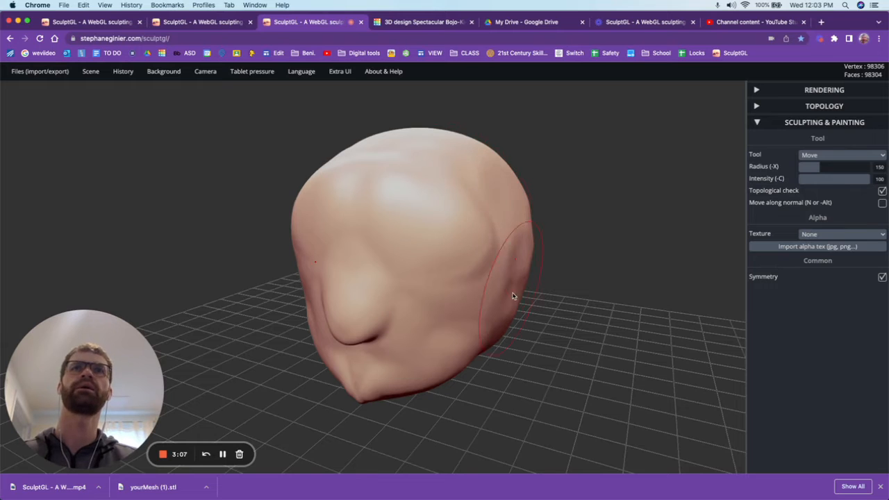
scroll(532, 196, "down", 3)
scroll(530, 194, "up", 5)
mouse_move(530, 193)
left_mouse_down()
mouse_move(519, 205)
mouse_move(351, 222)
left_mouse_up()
mouse_move(562, 211)
left_mouse_down()
mouse_move(553, 211)
mouse_move(563, 212)
left_mouse_up()
With the Drag tool at radius 150, hollow the temples and reshape the sides of the head behind the brow.
left_click(807, 156)
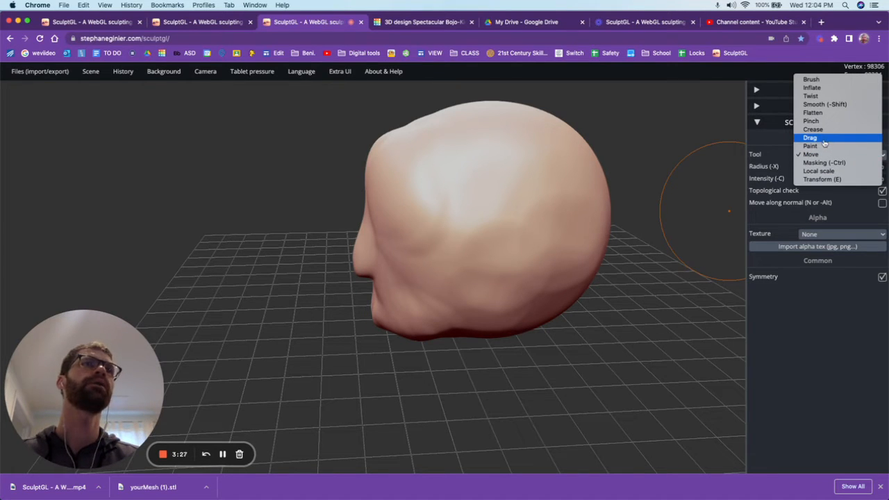
left_click(823, 138)
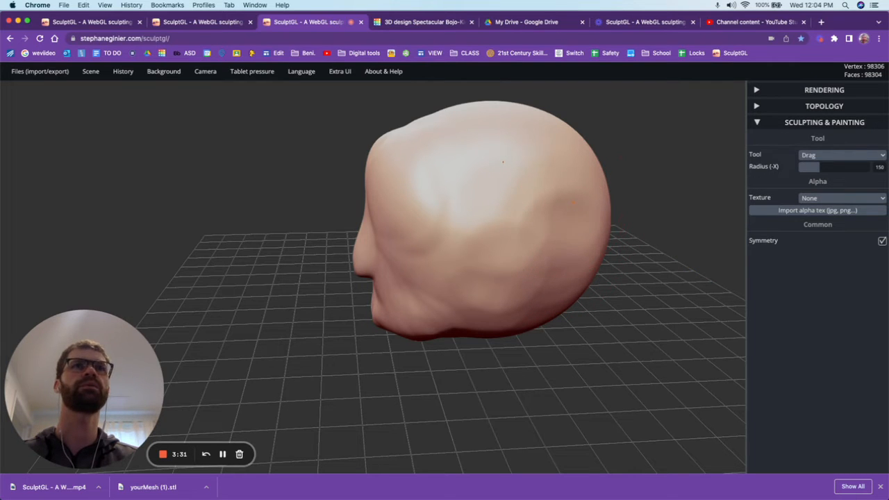
right_click_drag(464, 199, 645, 199)
left_click_drag(479, 247, 455, 235)
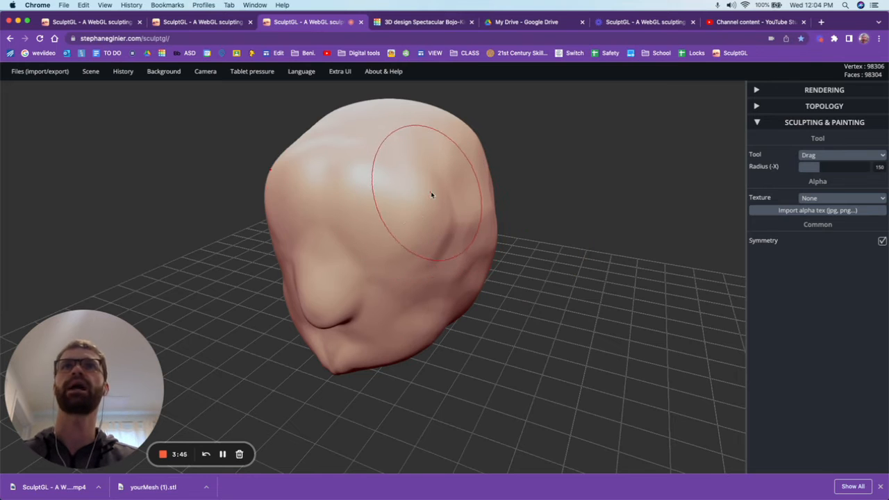
right_click_drag(432, 189, 514, 299)
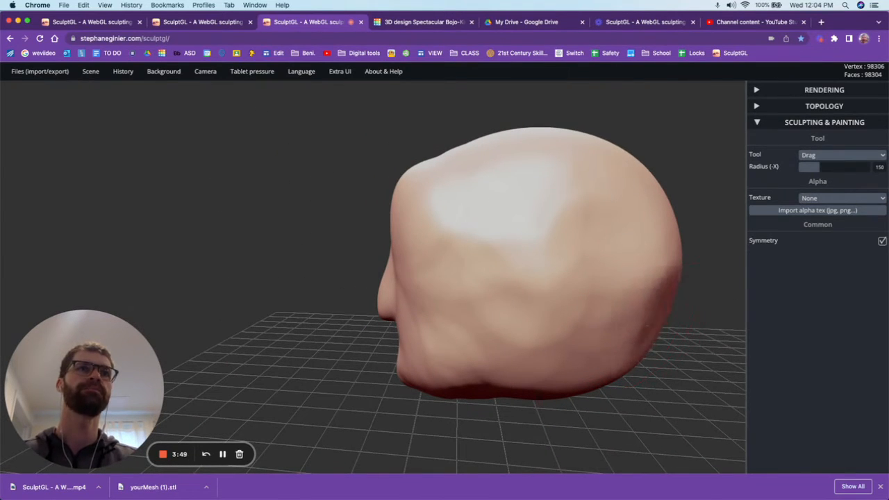
Push the lower back of the head inward with the Drag tool to tighten the curve of the skull.
scroll(437, 321, "down", 5)
scroll(560, 298, "up", 5)
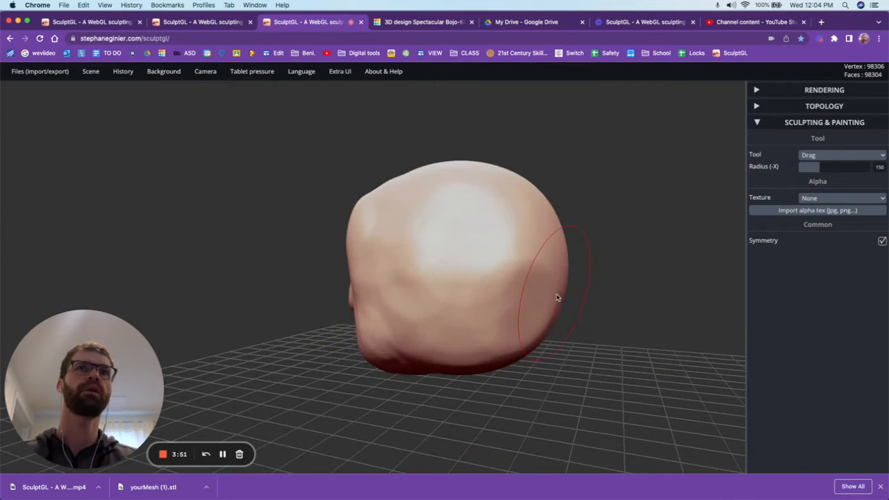
right_click_drag(563, 299, 522, 311)
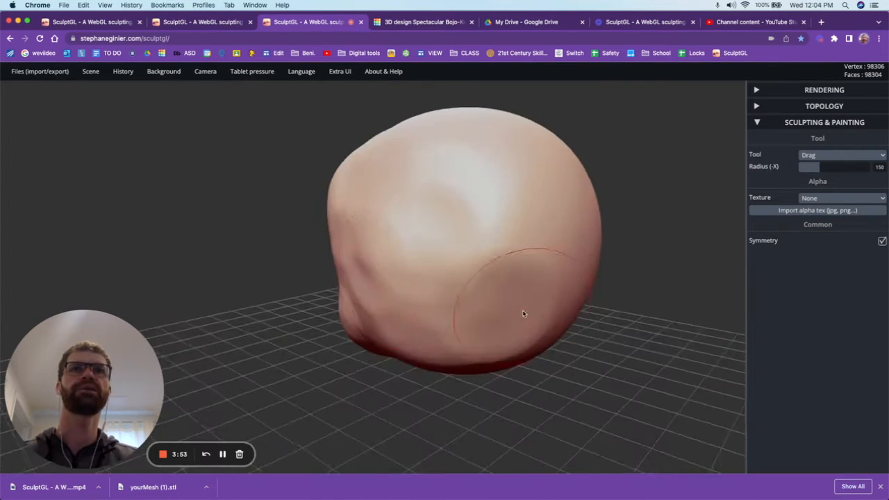
scroll(208, 262, "up", 5)
right_click_drag(227, 259, 592, 259)
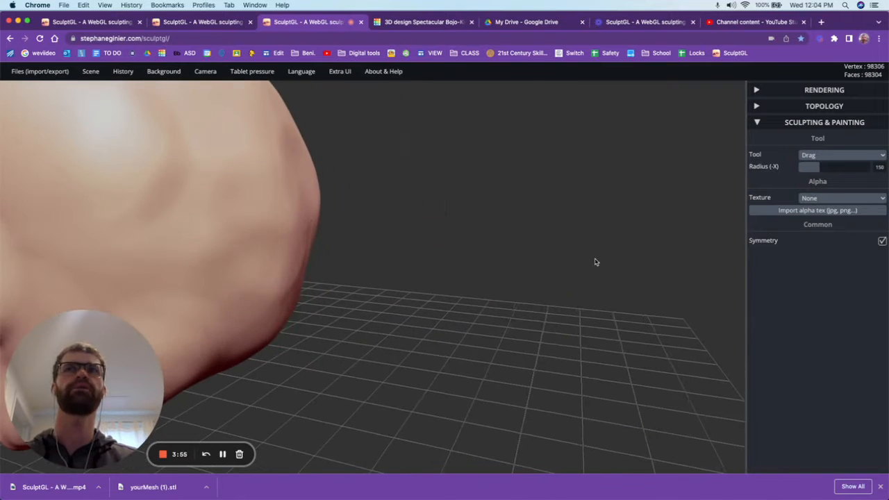
Examine the head's overall proportions from the front, side and back.
scroll(640, 316, "down", 10)
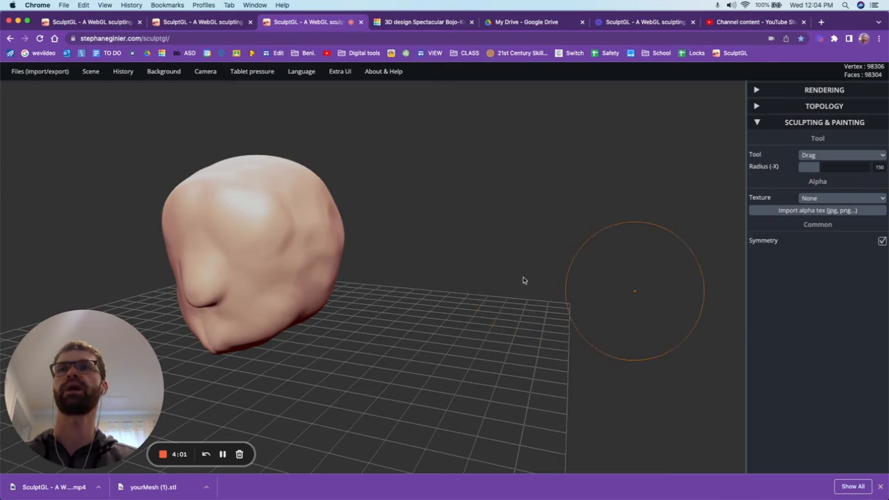
scroll(77, 254, "up", 4)
left_click_drag(77, 254, 222, 252)
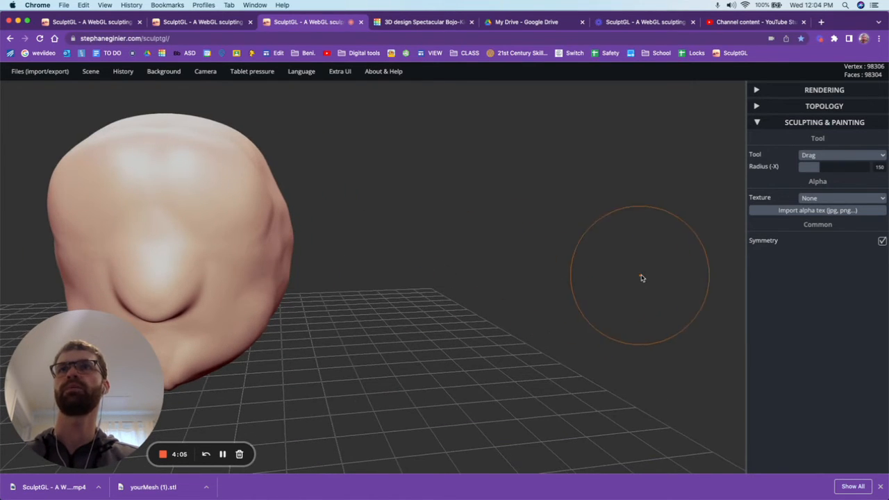
scroll(631, 280, "down", 3)
scroll(153, 247, "up", 5)
scroll(567, 312, "down", 3)
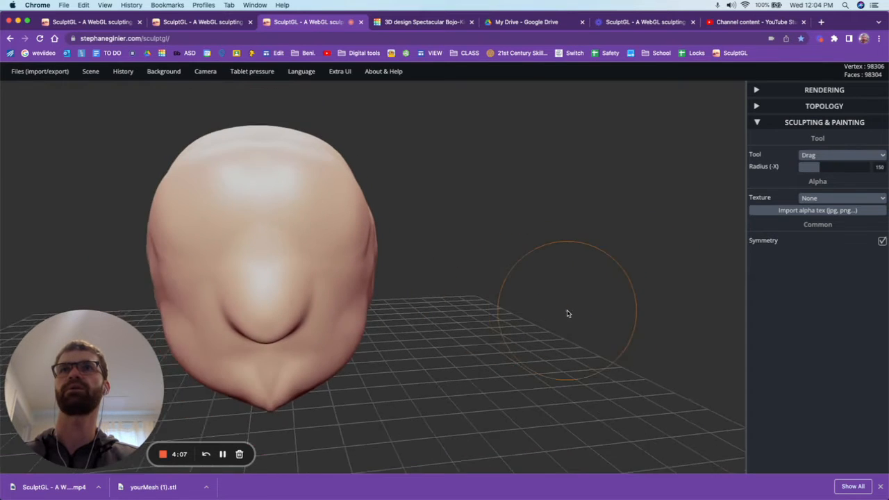
scroll(193, 278, "up", 4)
scroll(565, 298, "down", 5)
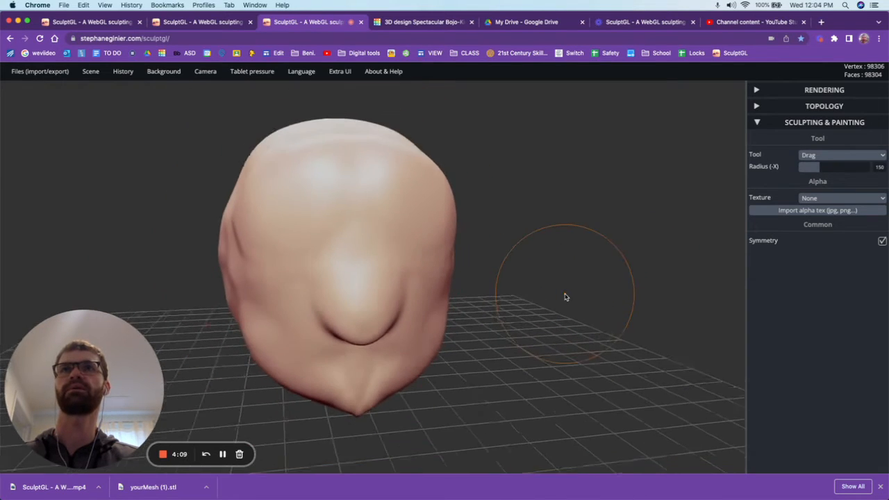
scroll(210, 256, "up", 4)
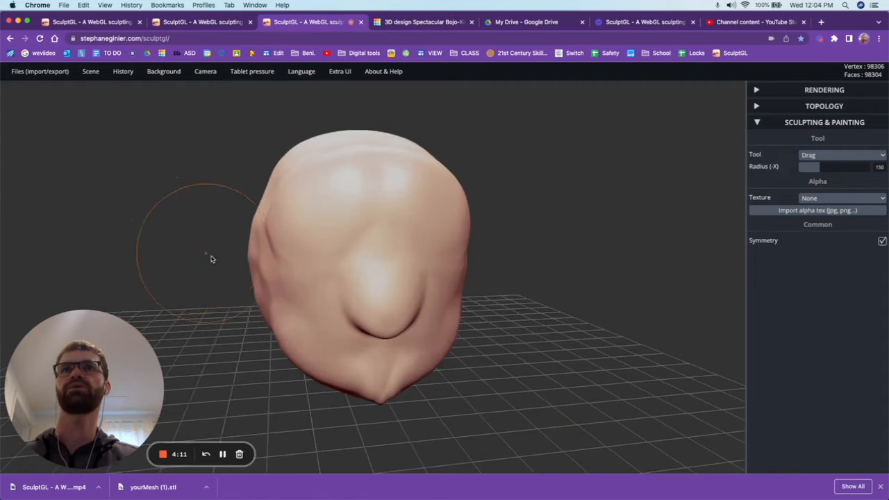
left_click_drag(258, 266, 472, 240)
scroll(511, 266, "down", 4)
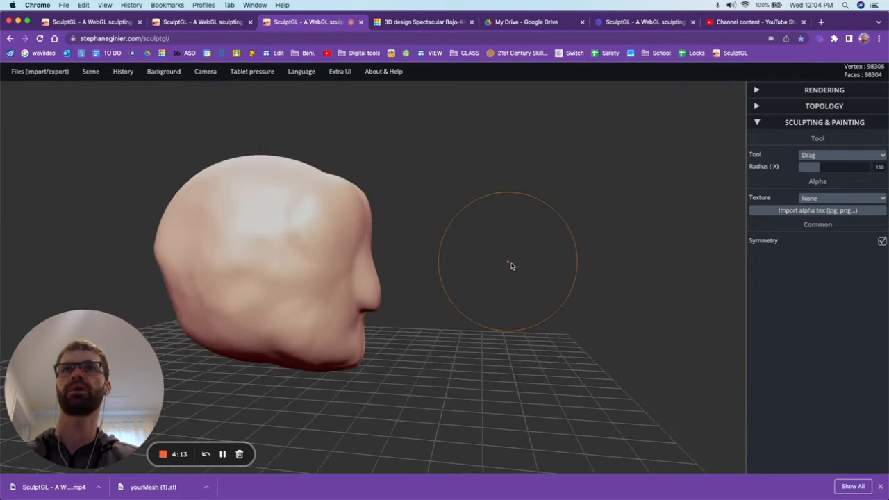
scroll(143, 273, "up", 4)
scroll(340, 286, "down", 3)
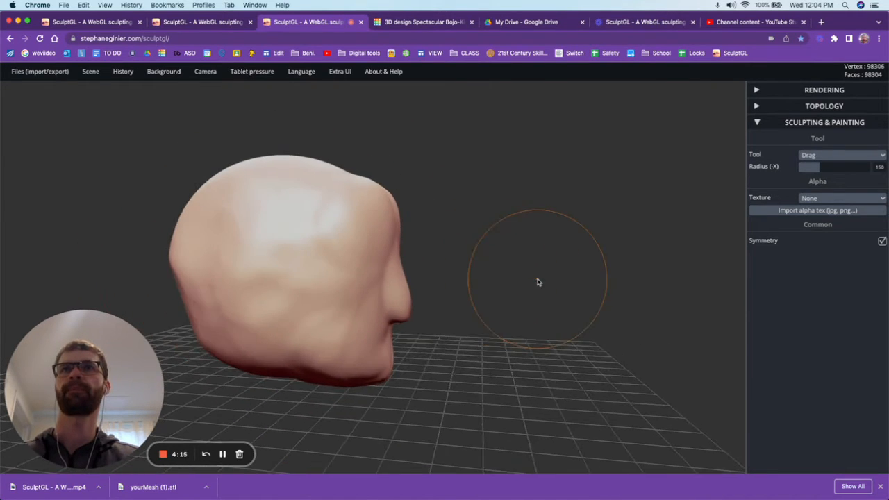
left_click_drag(215, 273, 402, 275)
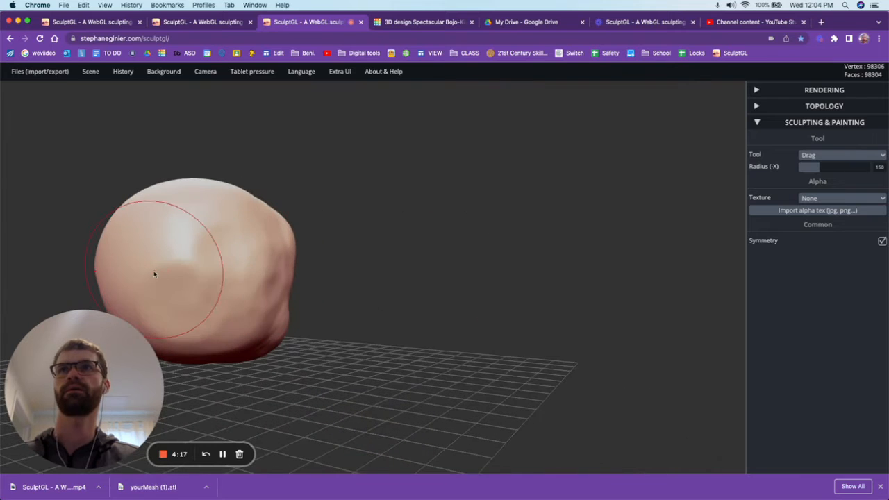
Shape the rear of the cranium, pushing in its lower back corners and the sides behind the jaw.
left_click_drag(153, 271, 64, 280)
left_click_drag(144, 247, 154, 290)
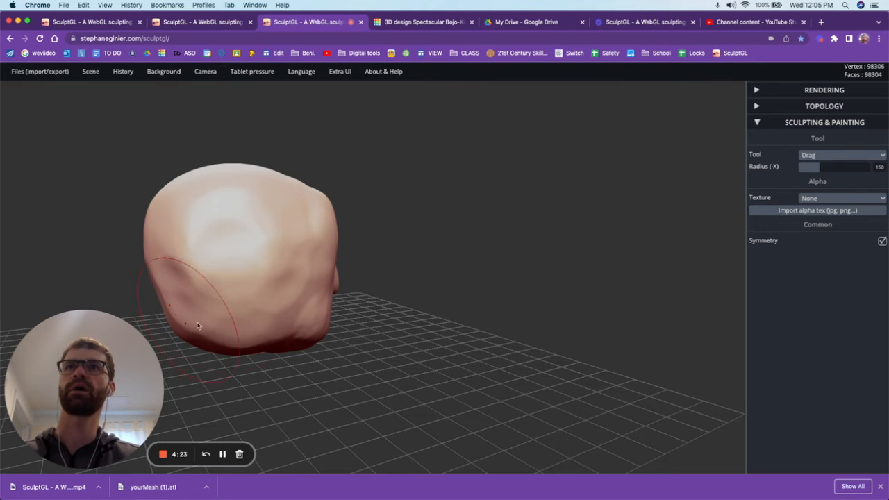
right_click_drag(198, 326, 178, 282)
mouse_move(270, 289)
right_mouse_down()
mouse_move(135, 283)
mouse_move(240, 263)
right_mouse_up()
left_click_drag(276, 265, 300, 259)
mouse_move(285, 254)
right_mouse_down()
mouse_move(254, 263)
mouse_move(228, 252)
mouse_move(262, 305)
right_mouse_up()
scroll(330, 328, "up", 3)
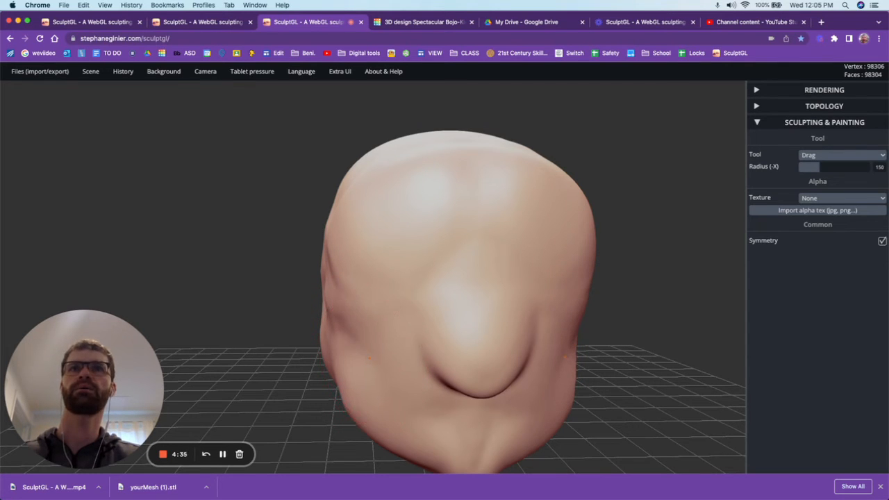
Narrow the bridge of the nose and hollow the cheeks below the cheekbones with the Drag tool.
mouse_move(359, 370)
right_mouse_down()
mouse_move(427, 319)
mouse_move(424, 289)
right_mouse_up()
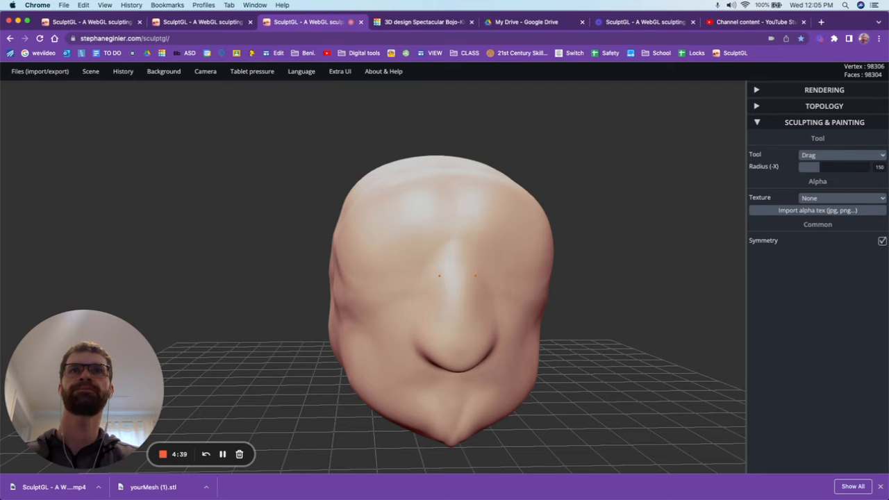
scroll(441, 296, "down", 3)
scroll(441, 297, "up", 4)
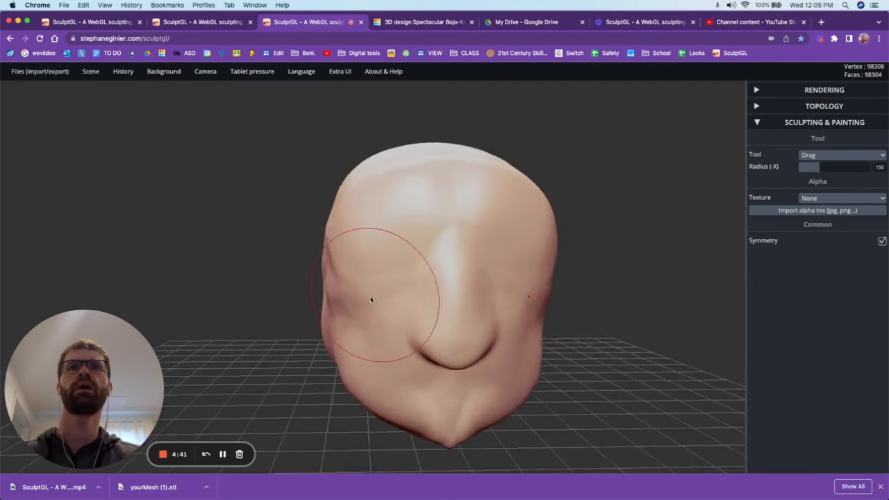
right_click_drag(370, 296, 472, 313)
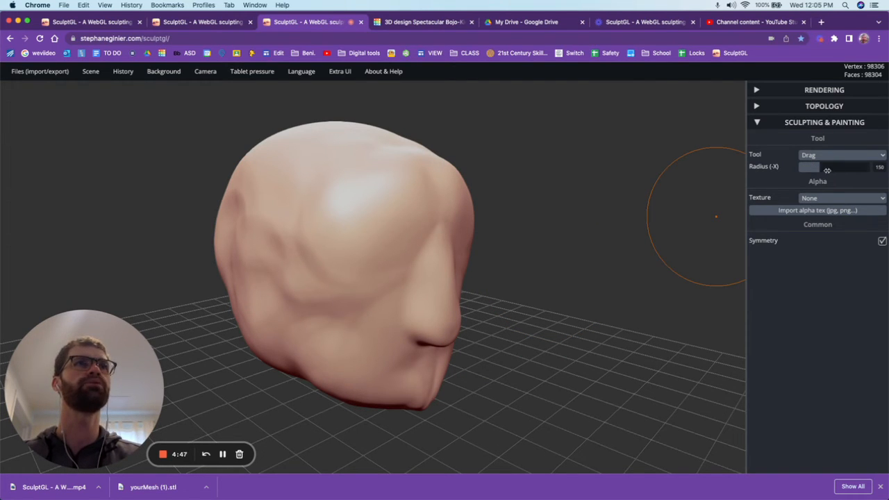
Set the Drag radius to 69, then press in the eye sockets and mouth-side hollows and adjust the chin tip.
left_click_drag(821, 167, 809, 167)
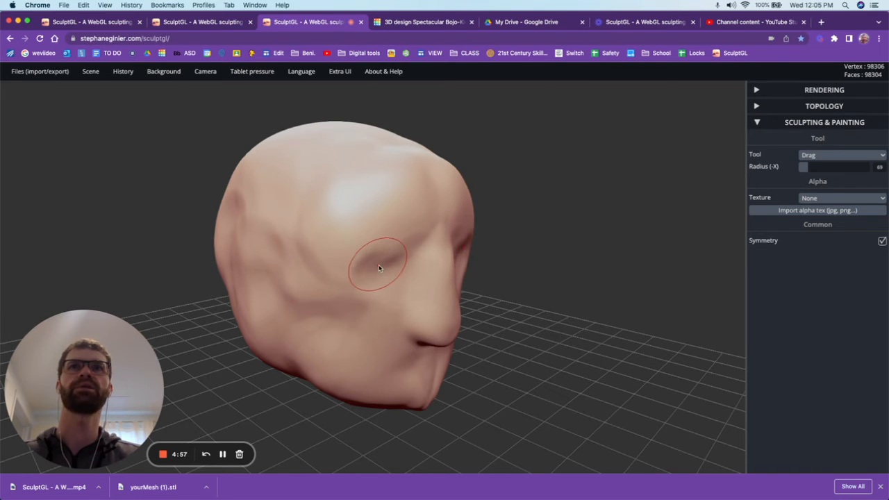
left_click_drag(422, 367, 394, 357)
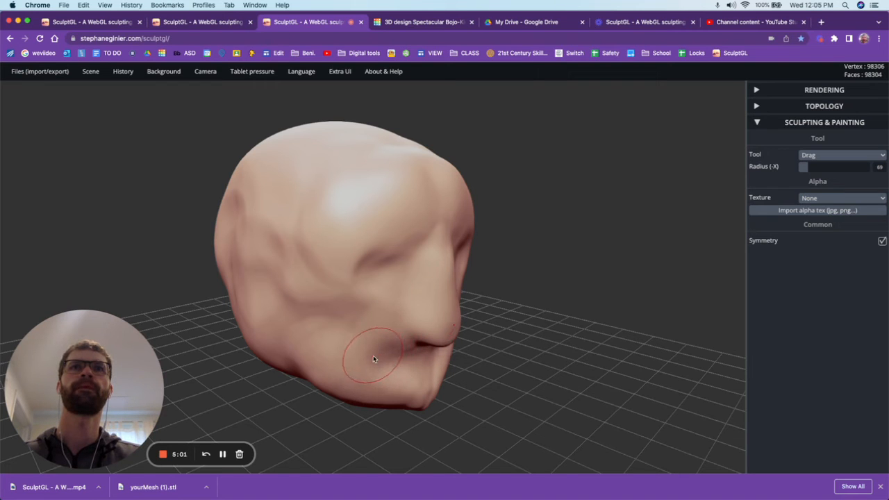
right_click_drag(359, 350, 382, 368)
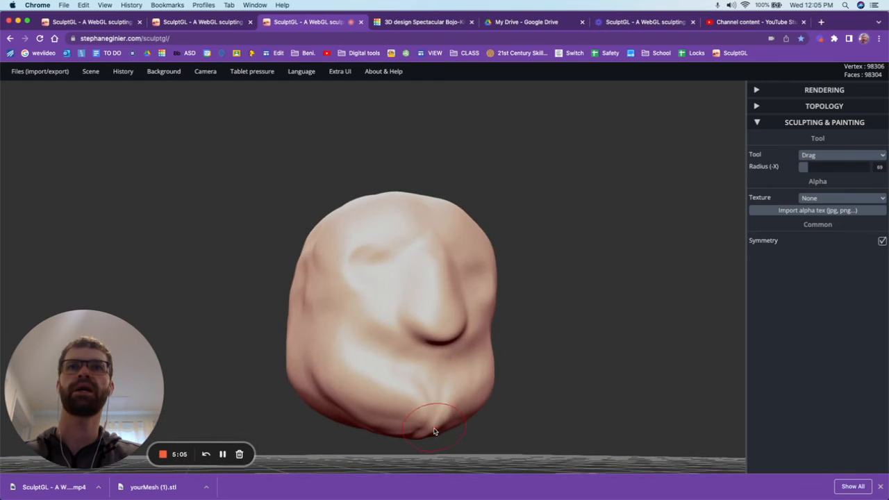
left_click_drag(434, 431, 434, 426)
Try pulling mirrored spikes out of the sides of the face beside the eyes, and undo the stroke.
mouse_move(323, 291)
left_mouse_down()
mouse_move(217, 272)
mouse_move(329, 286)
left_mouse_up()
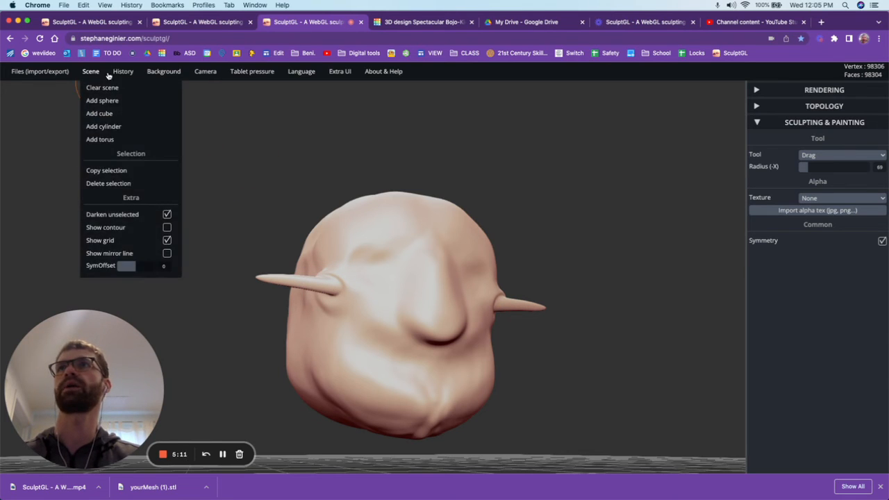
mouse_move(120, 73)
left_click(127, 88)
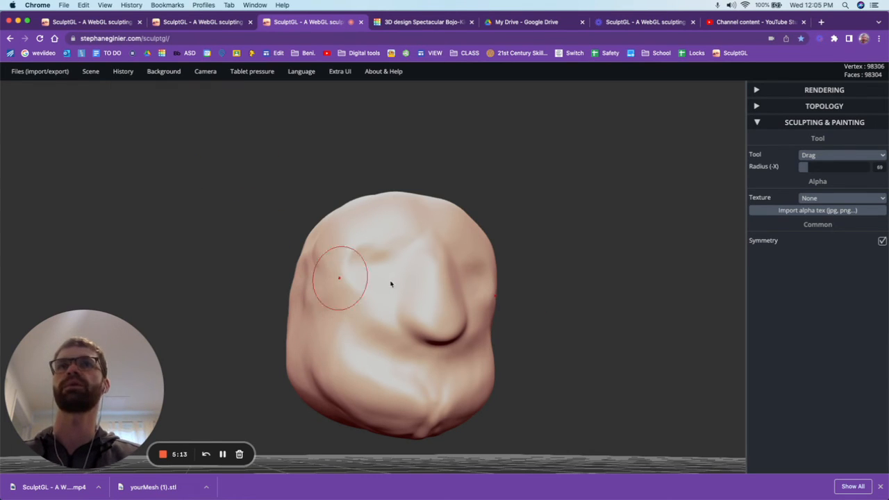
mouse_move(119, 75)
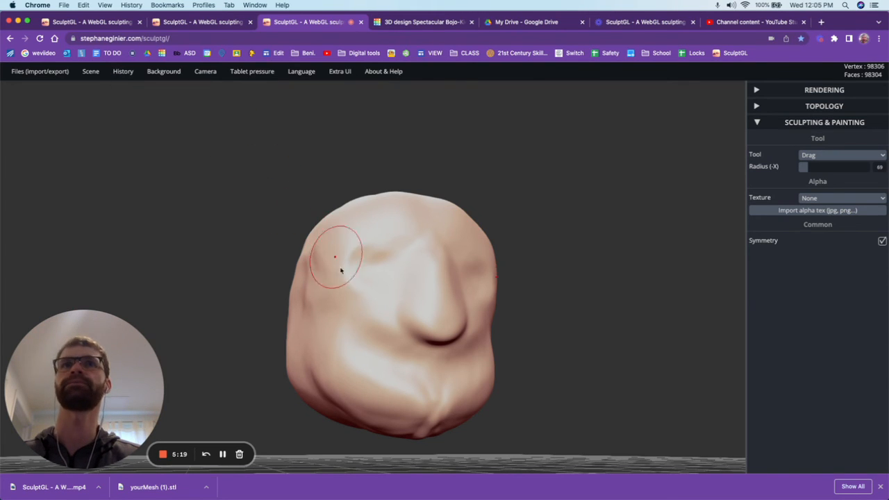
Keep the Drag tool and enlarge its radius to 242 for broader shaping of the head.
right_click_drag(422, 271, 317, 335)
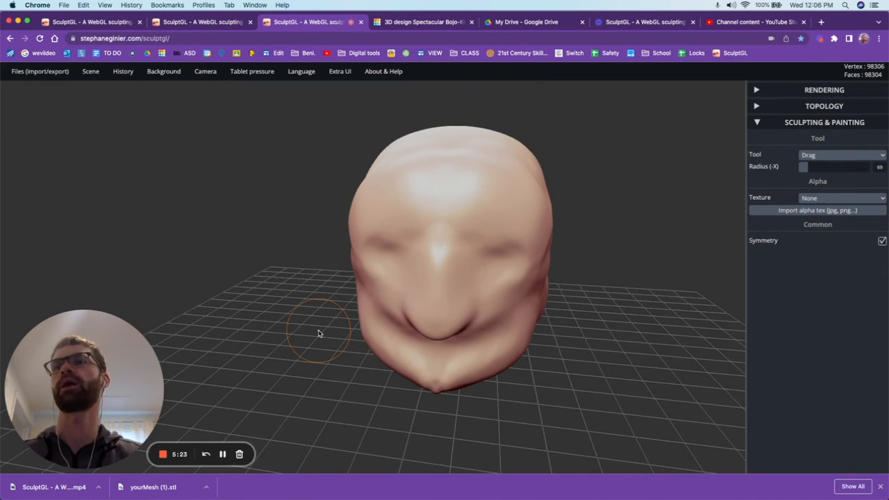
mouse_move(452, 290)
right_mouse_down()
mouse_move(404, 260)
mouse_move(242, 271)
mouse_move(546, 284)
right_mouse_up()
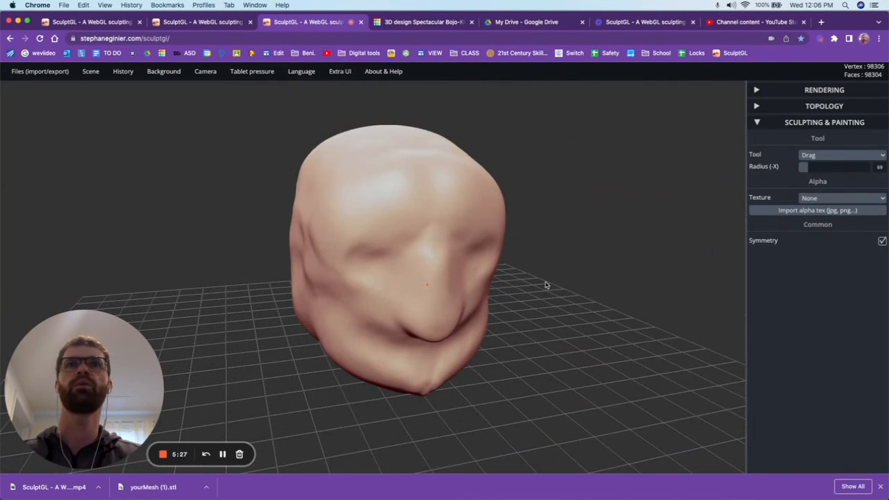
left_click(845, 157)
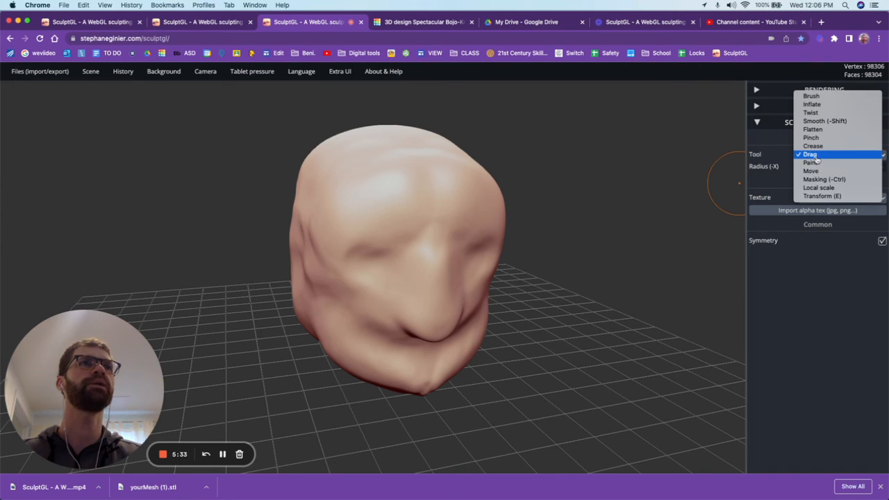
left_click(827, 313)
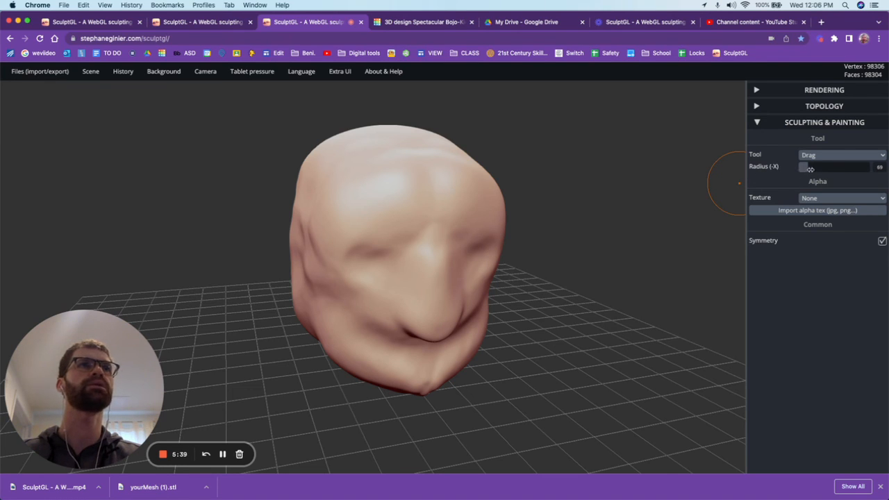
left_click_drag(809, 169, 832, 169)
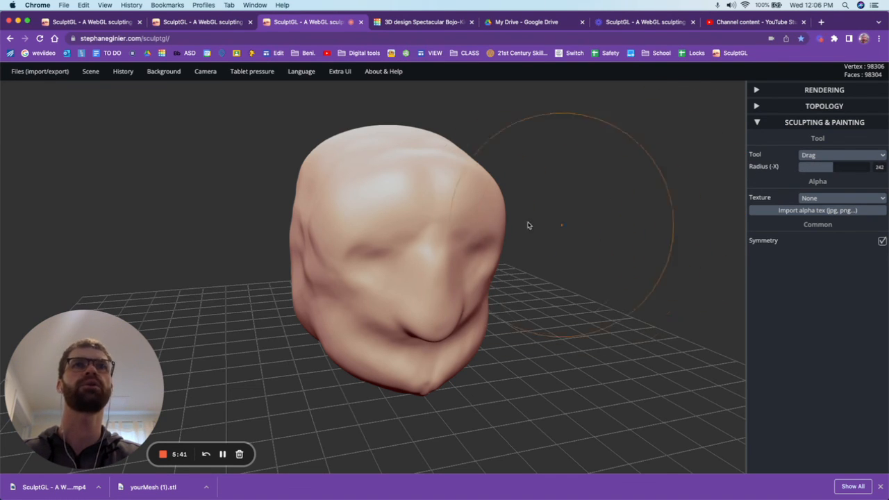